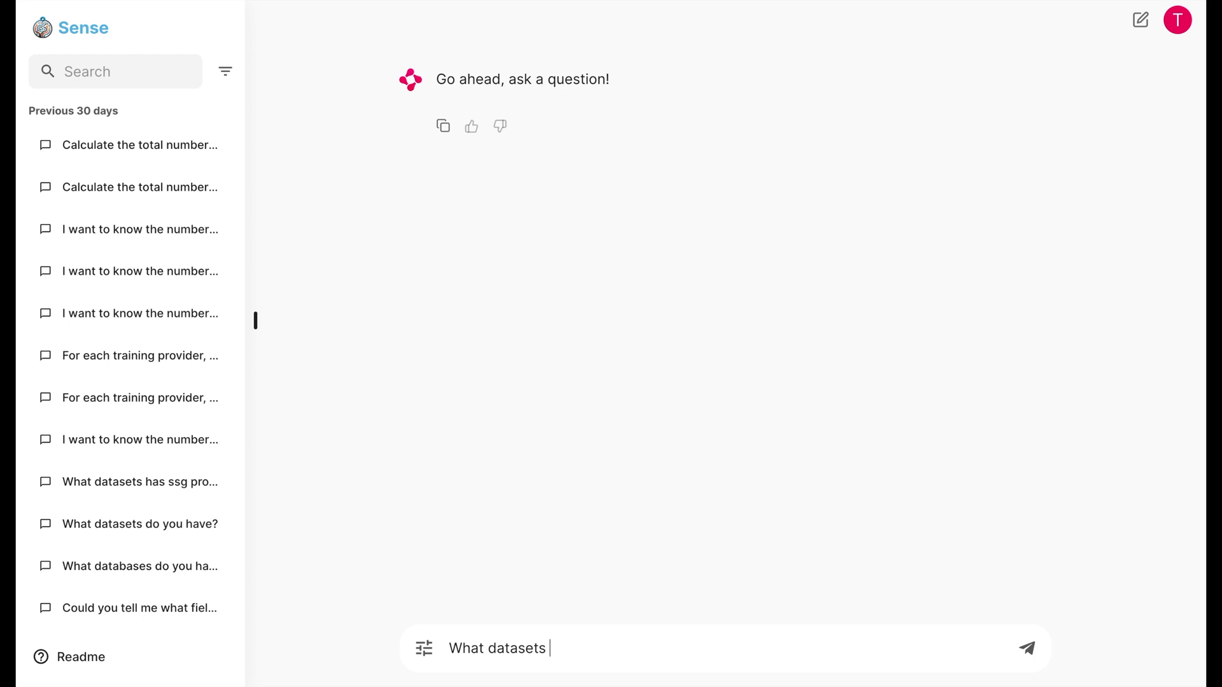
Ask "What datasets do you have?" and look through the returned cluster mapping table.
text(ve?)
key(Return)
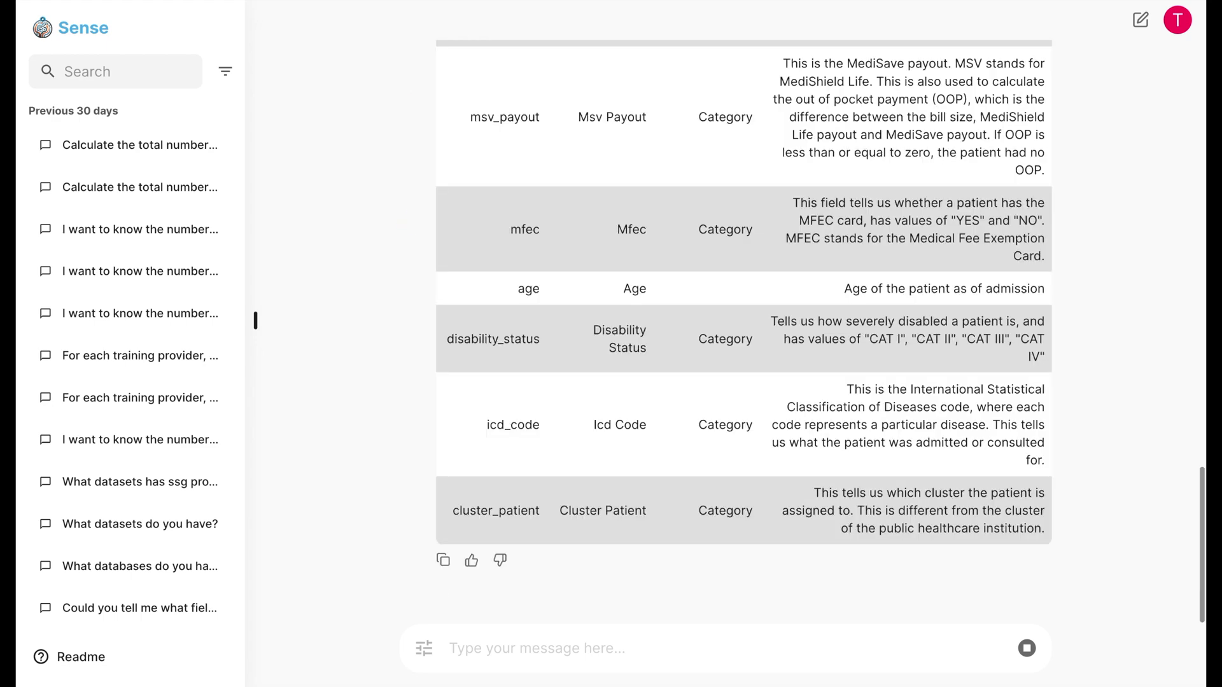
scroll(683, 415, up, 20)
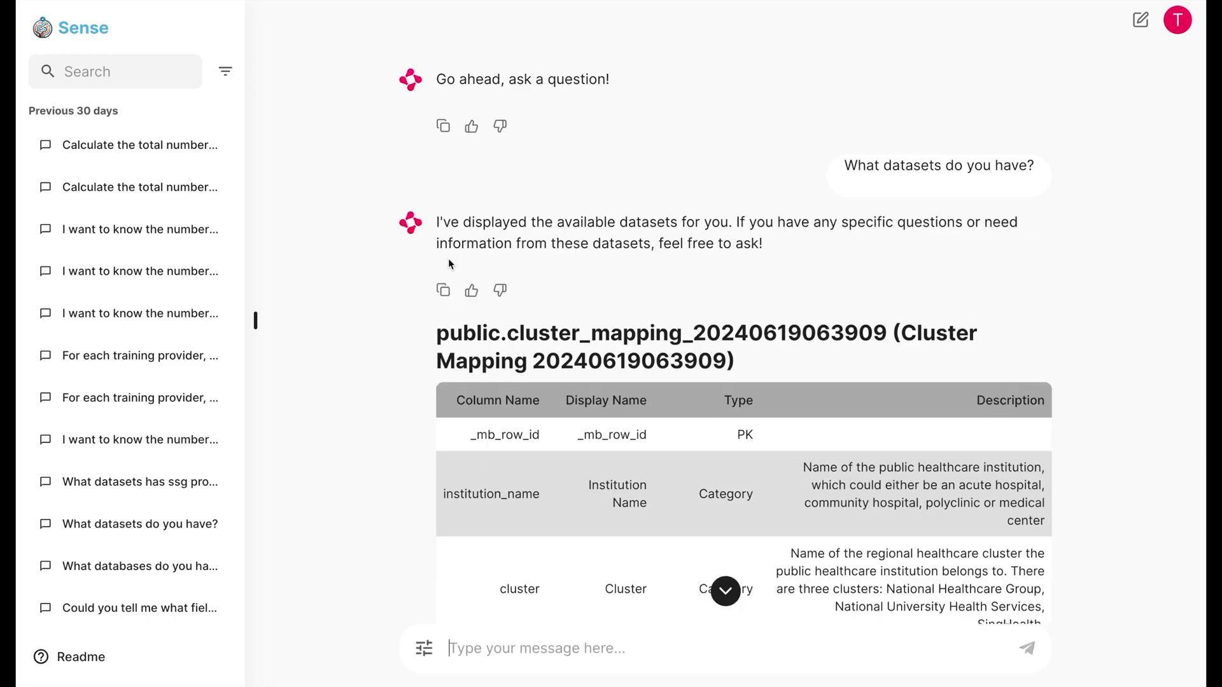
scroll(451, 273, down, 3)
scroll(455, 290, down, 1)
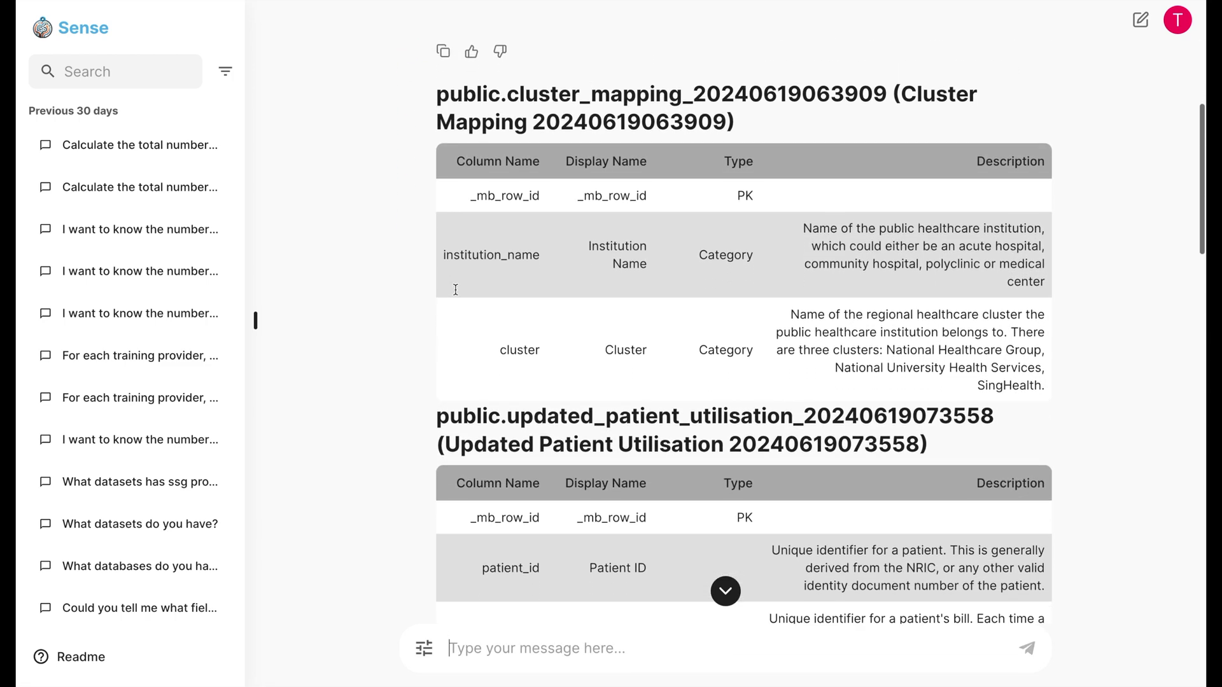
scroll(456, 291, down, 1)
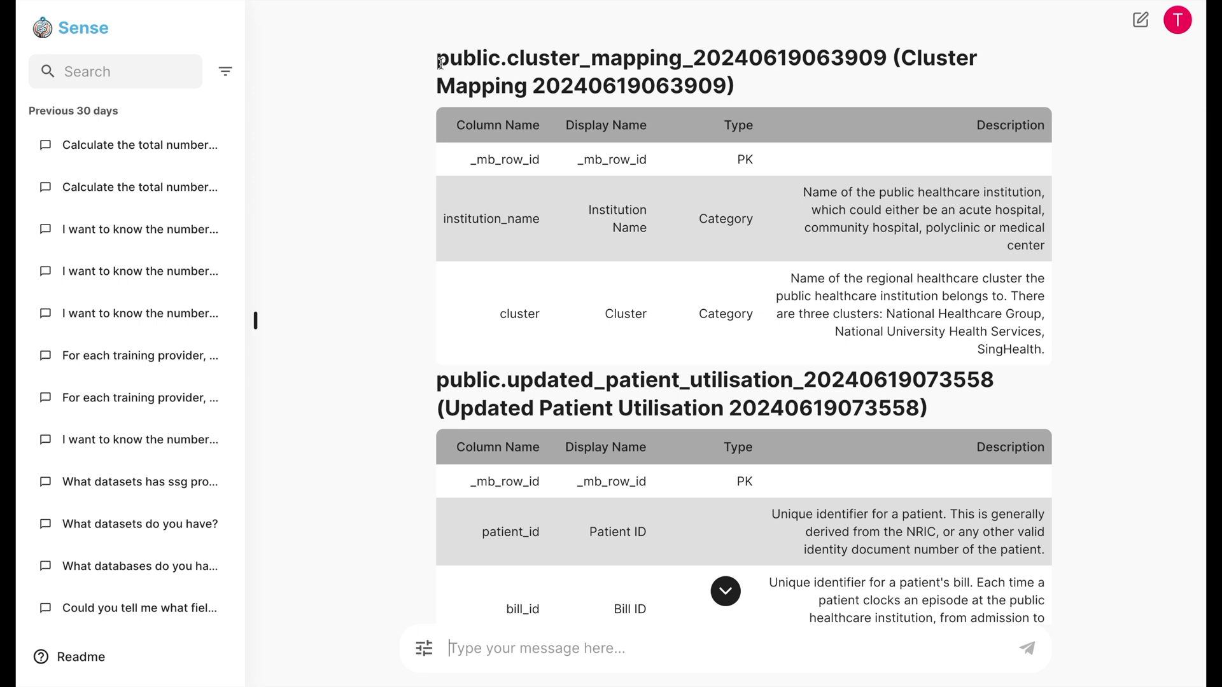
drag(438, 64, 886, 62)
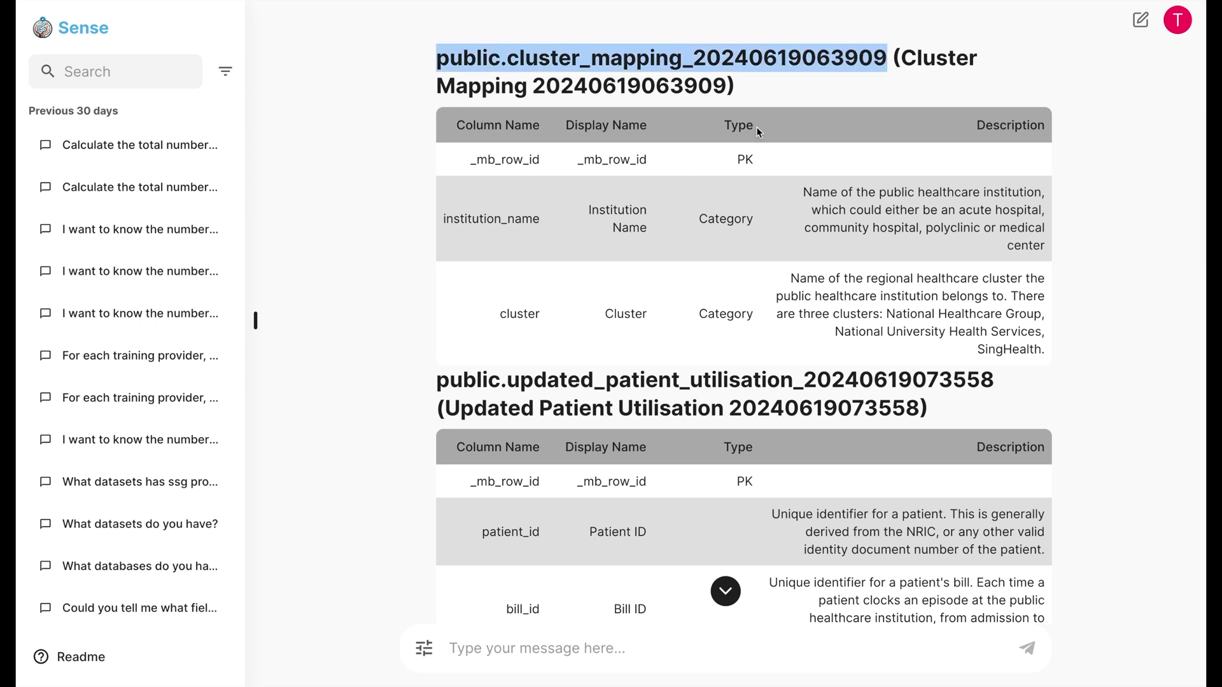
scroll(390, 378, down, 5)
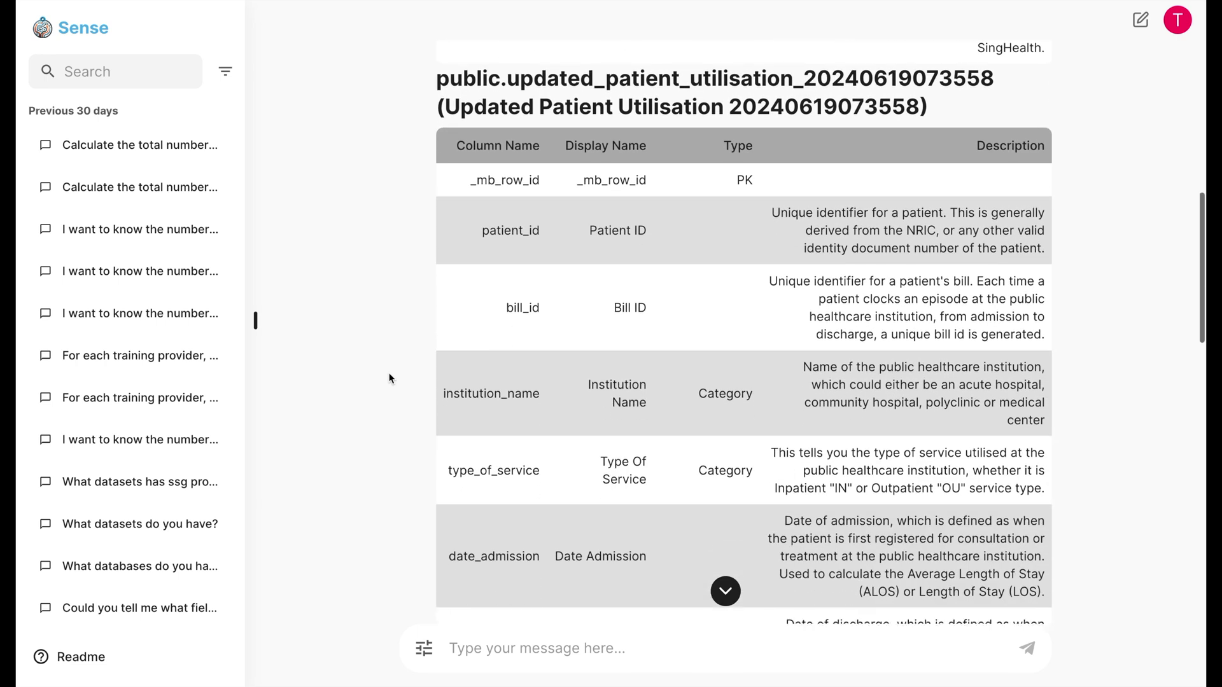
drag(436, 74, 987, 86)
key(ctrl+c)
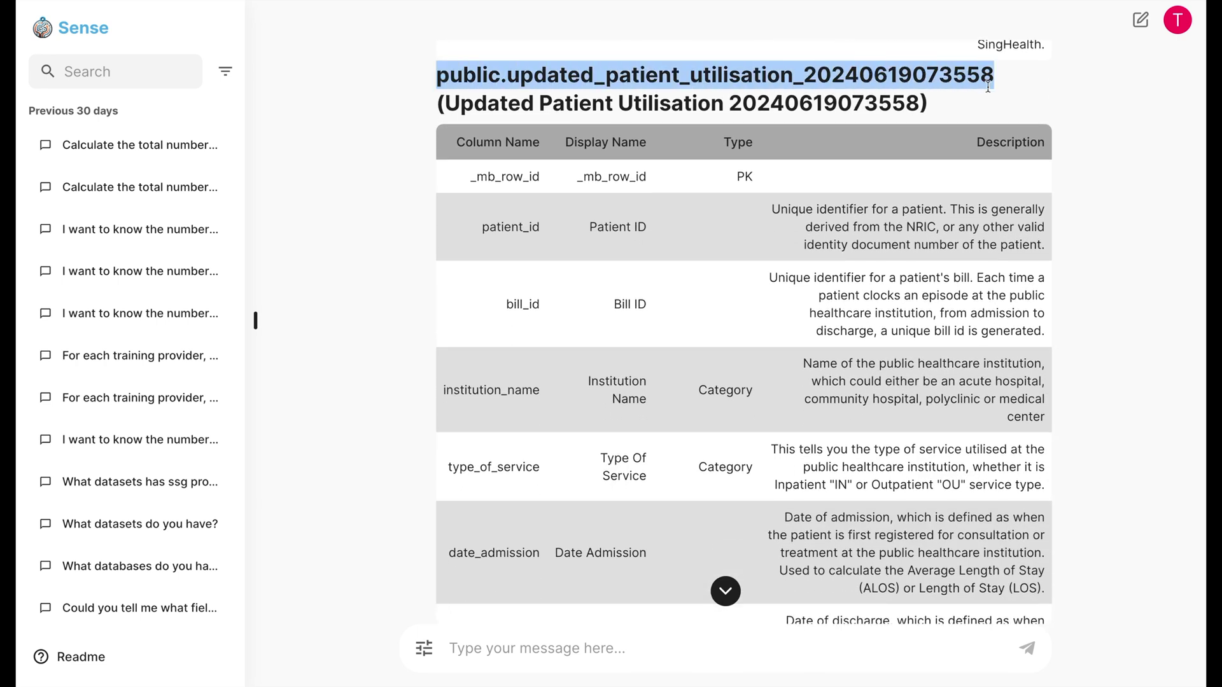
scroll(850, 235, down, 10)
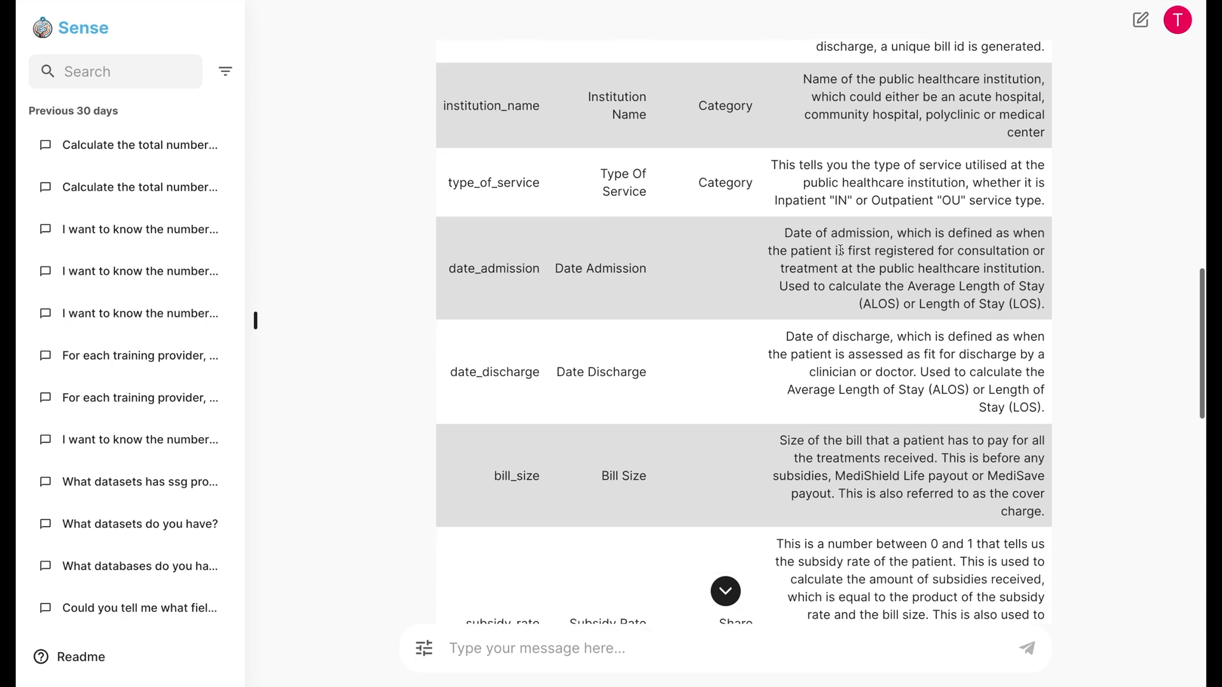
scroll(840, 250, down, 7)
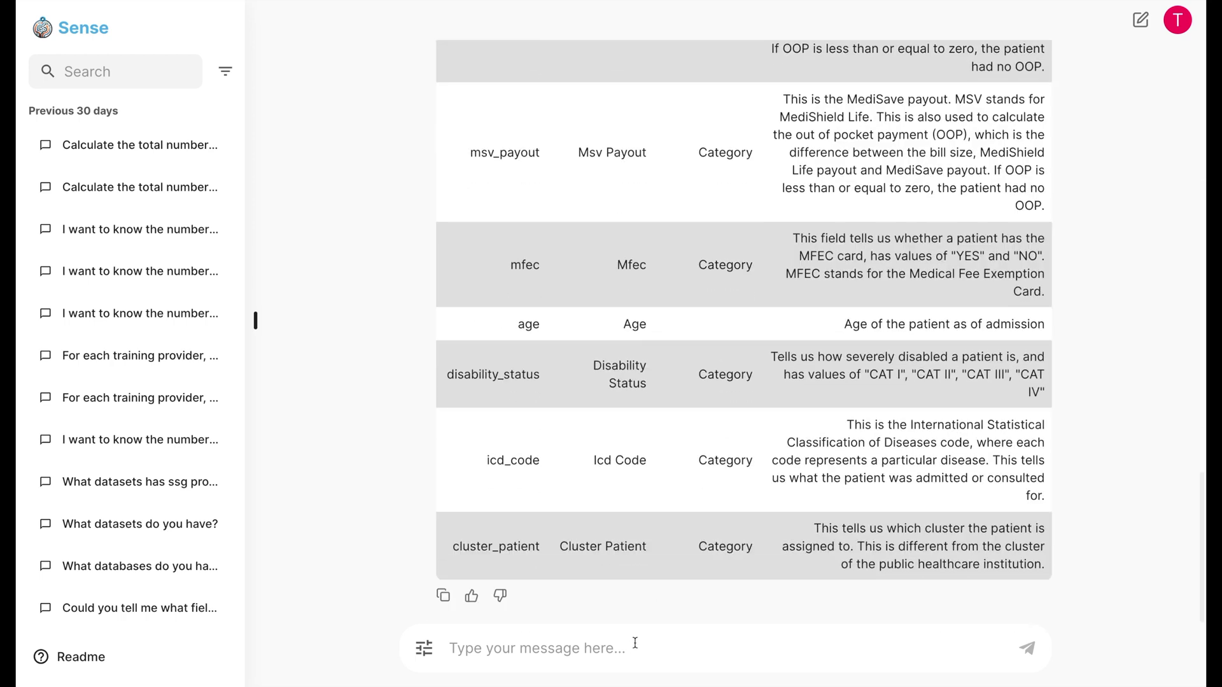
click(618, 649)
text(Using the)
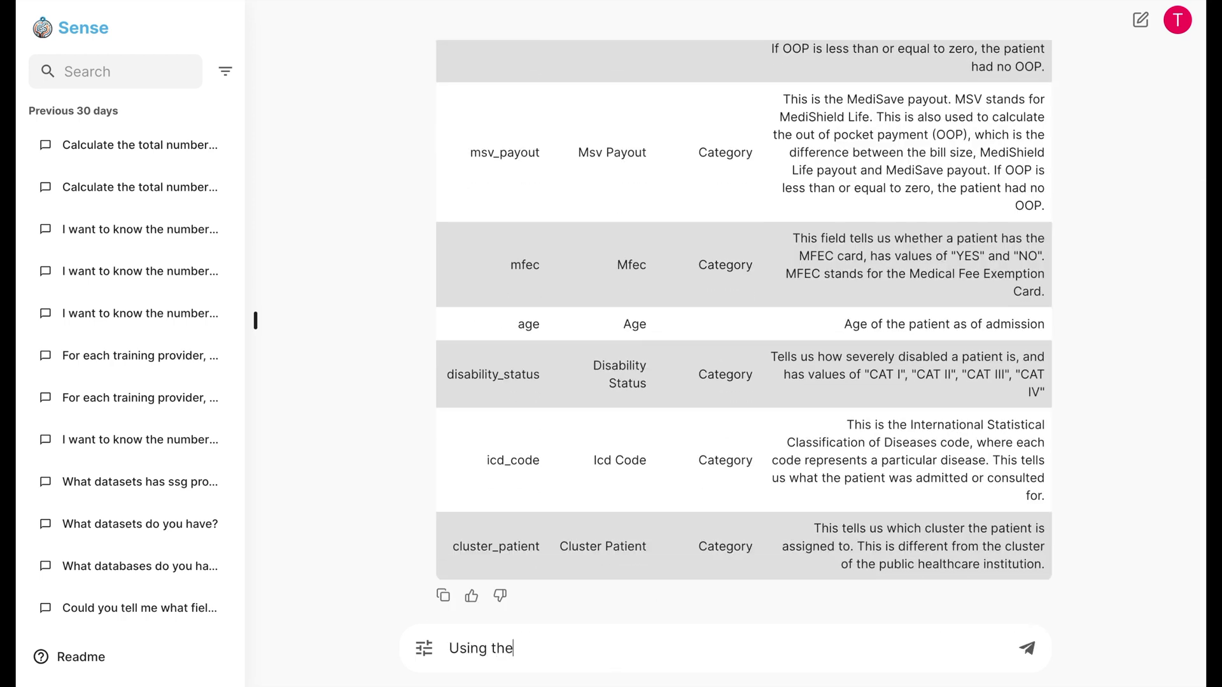
key(ctrl+v)
text(table, )
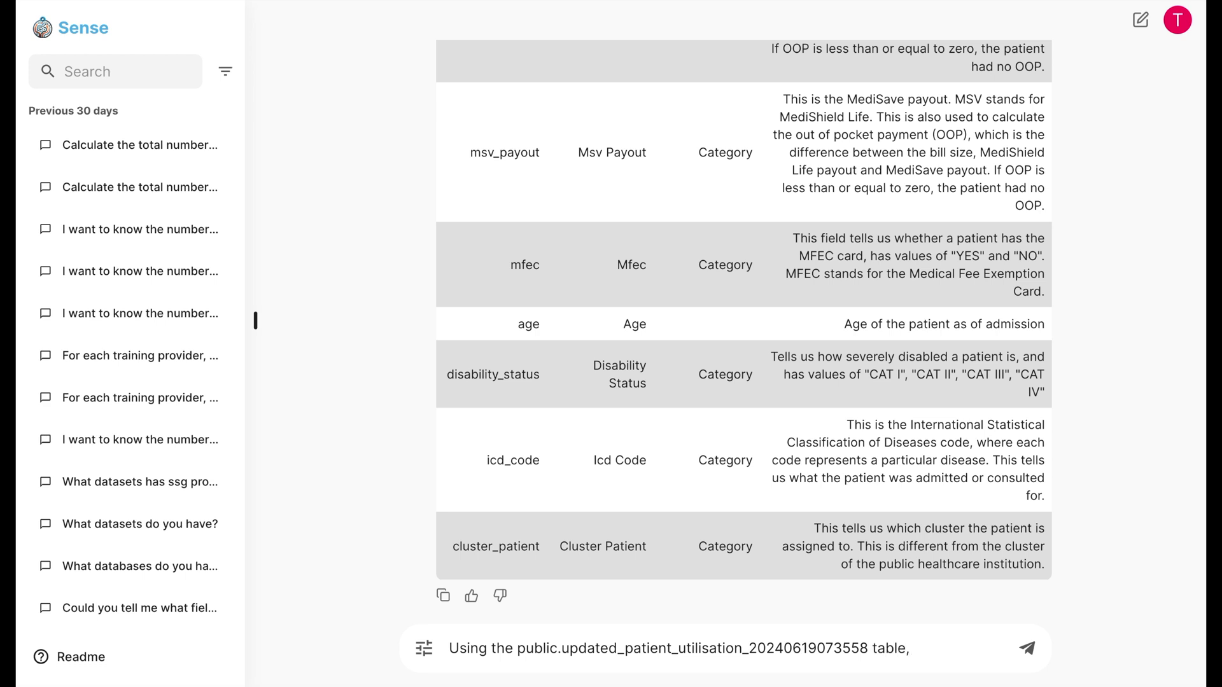
text(tell me the ALOS per year. Show me the SQL you used.)
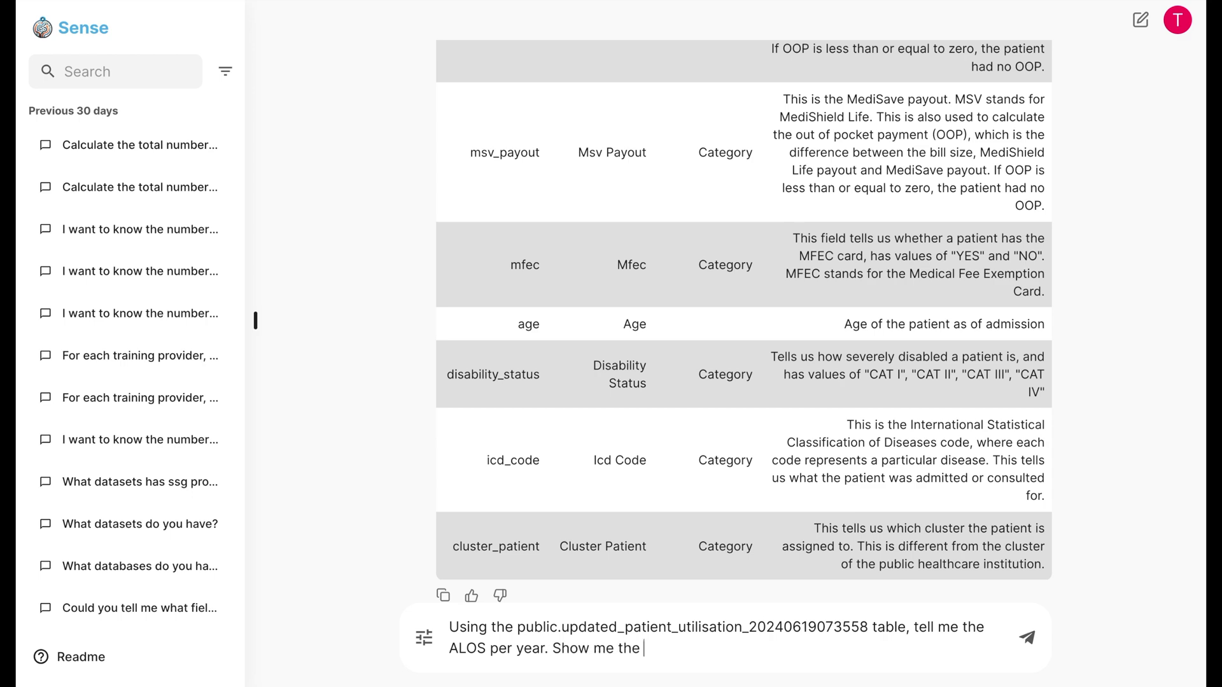
key(Return)
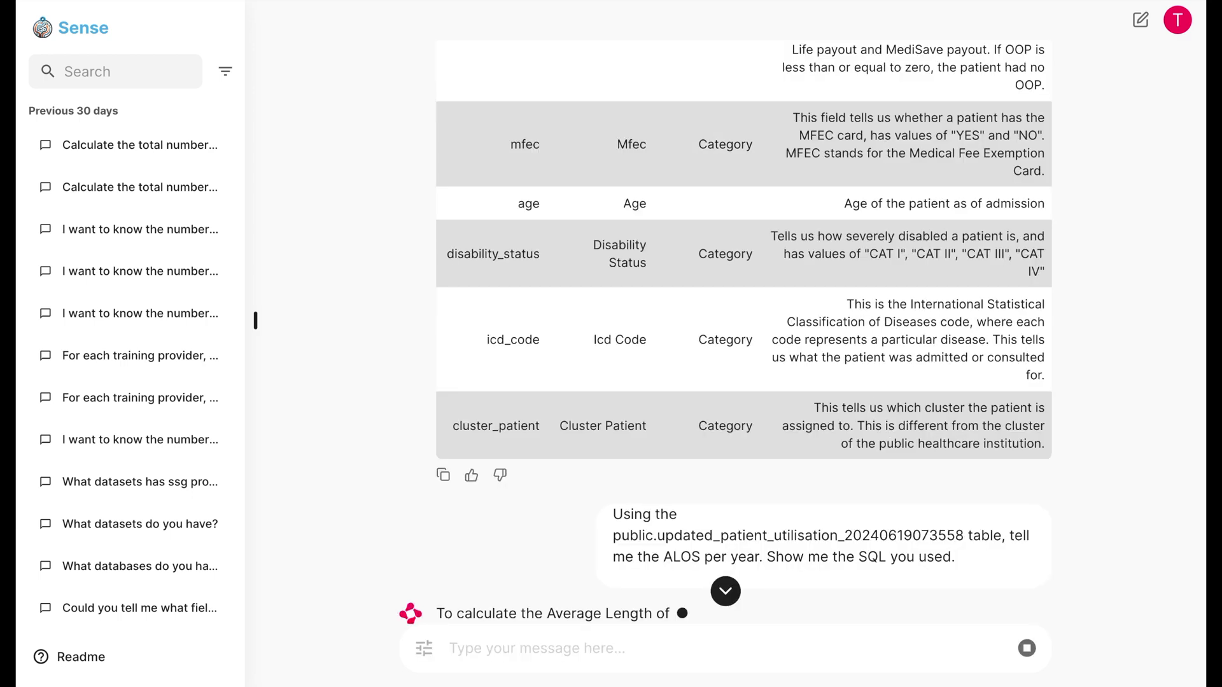
Examine the type_of_service condition in the SQL query generated for the ALOS calculation.
scroll(654, 482, down, 8)
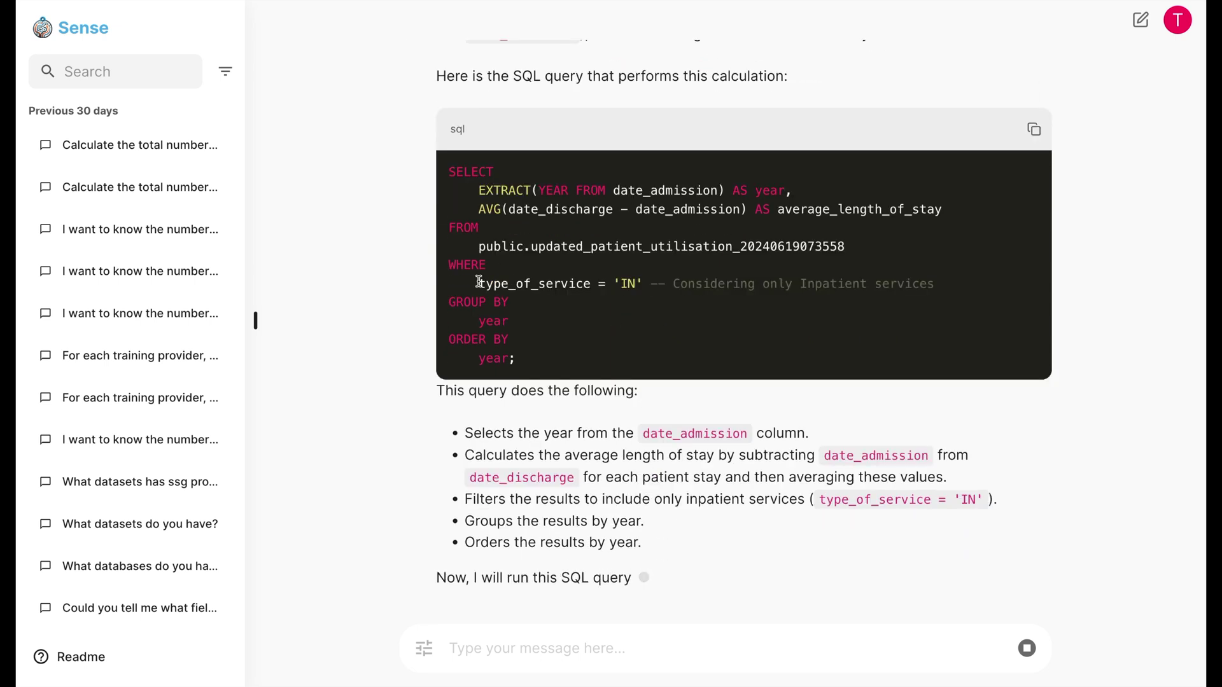
drag(478, 283, 645, 278)
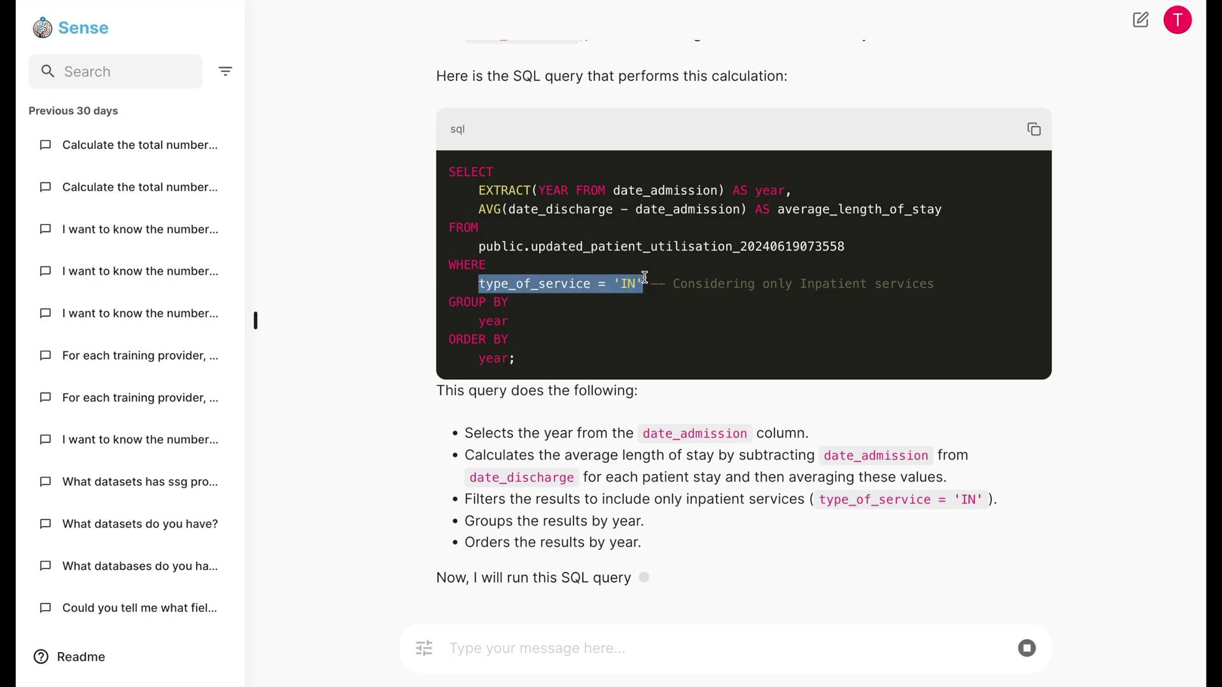
click(441, 452)
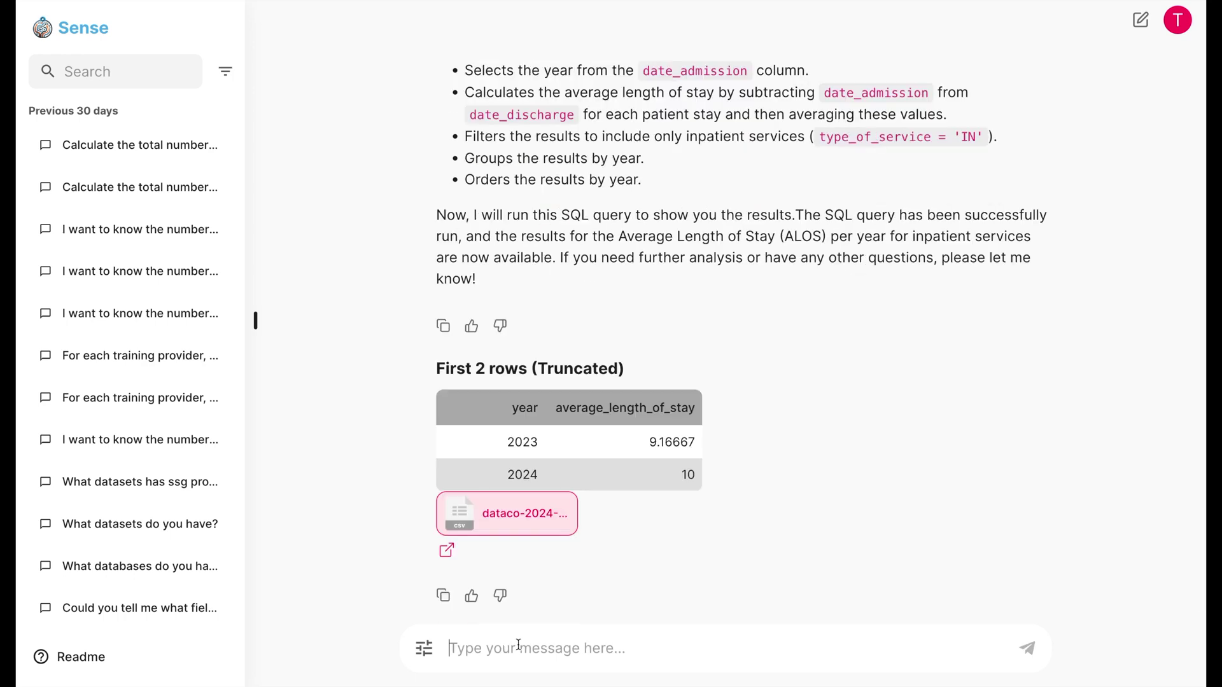
Ask how many patients had no OOP value and request the SQL used.
click(516, 644)
text(Iw)
key(BackSpace)
text(want to )
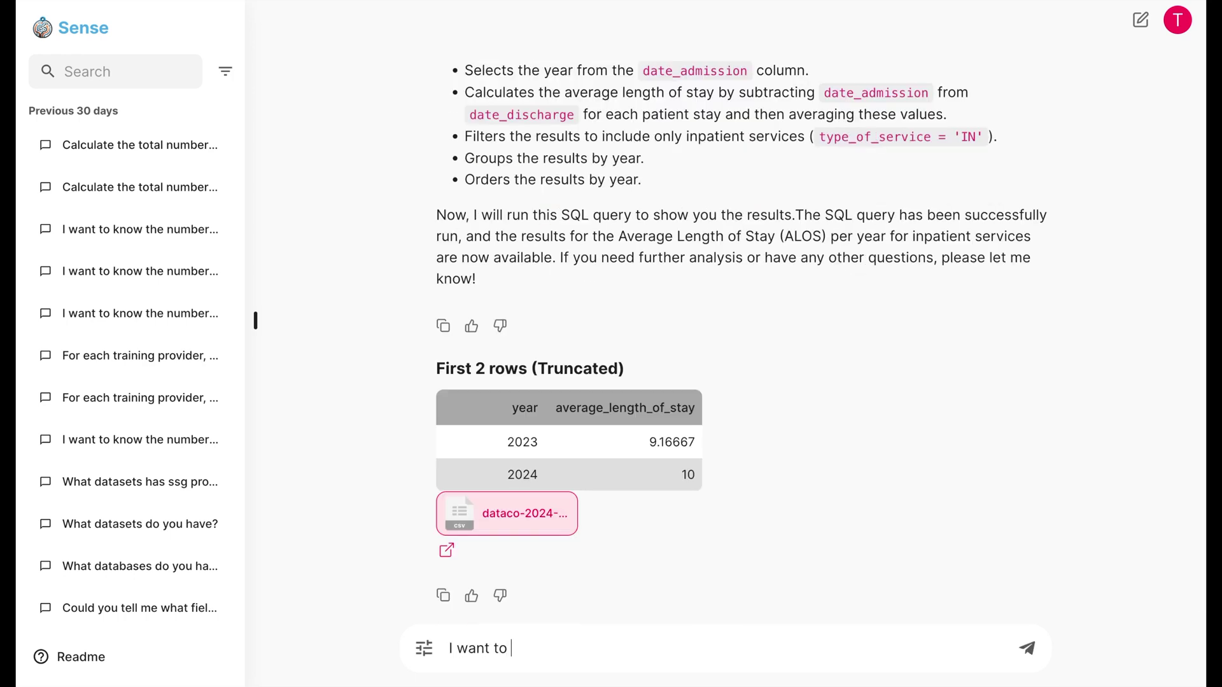
text(know how many patie)
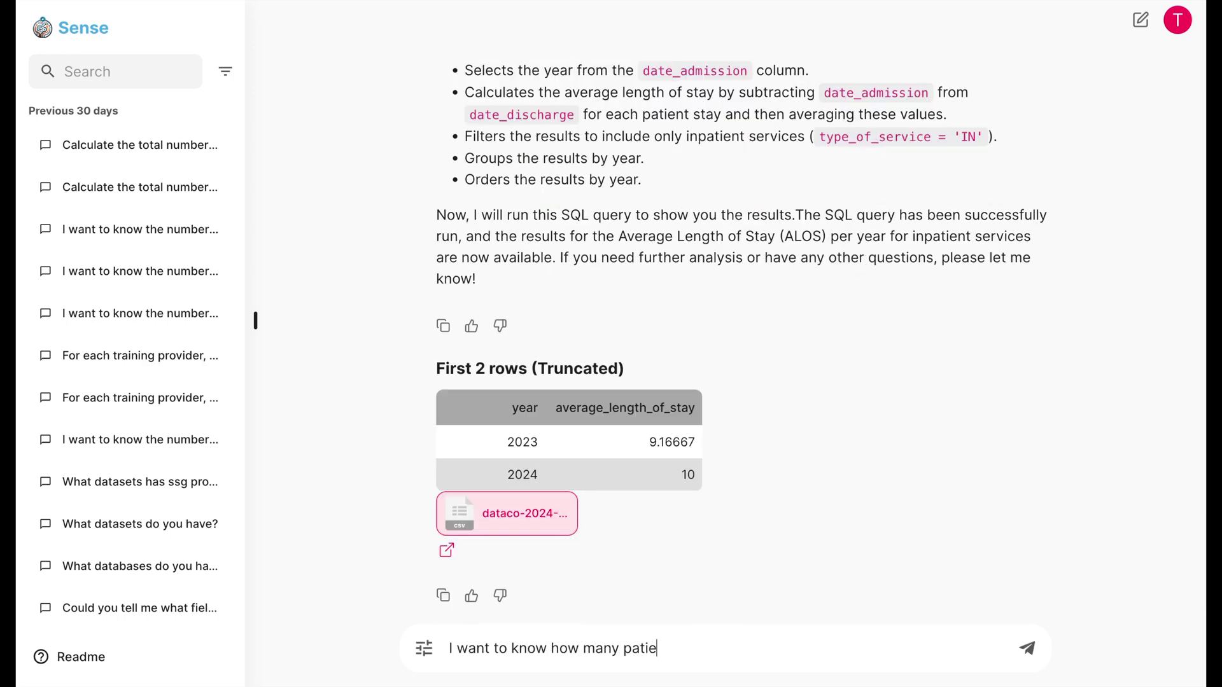
text(nts had no OPOP value. Show me the SQL you used.)
key(Return)
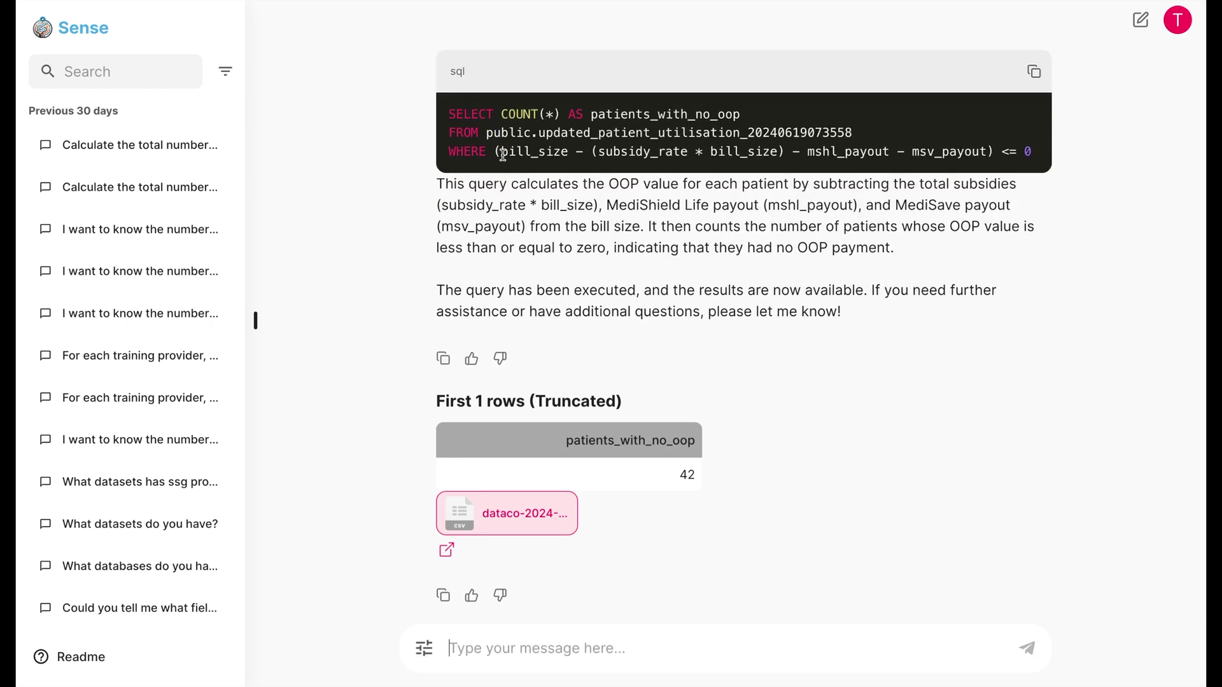
Copy the out-of-pocket condition from the WHERE clause of the patients_with_no_oop query.
drag(495, 153, 812, 167)
key(ctrl+c)
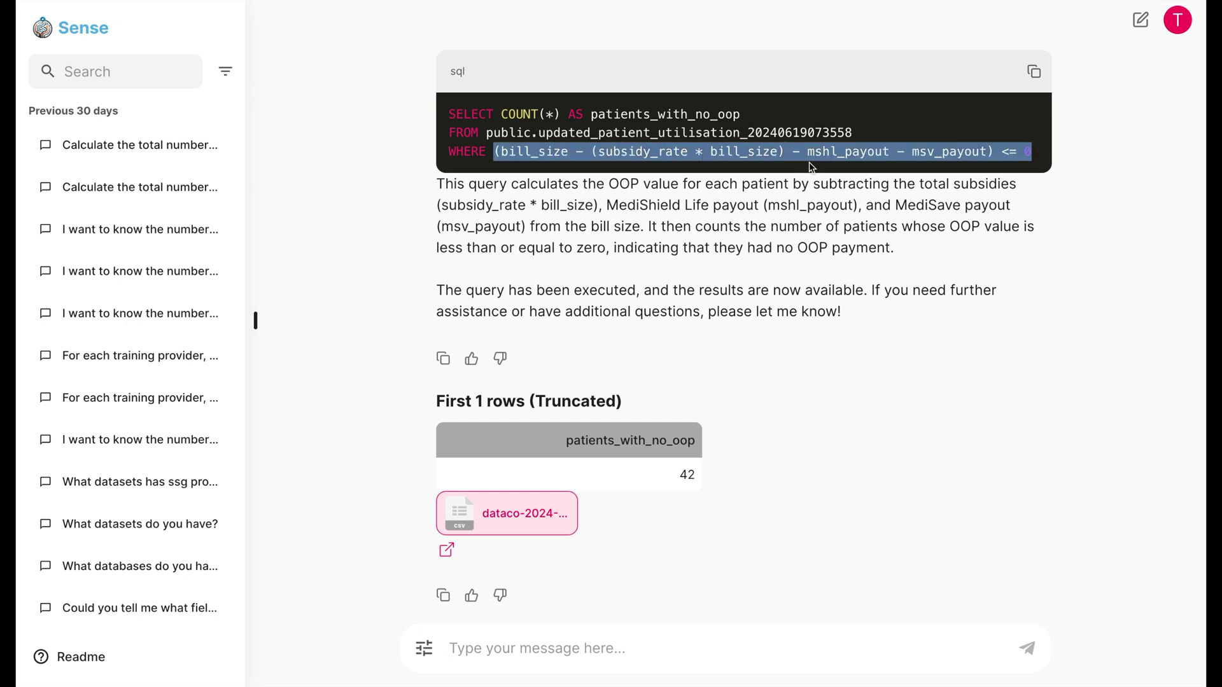
click(815, 243)
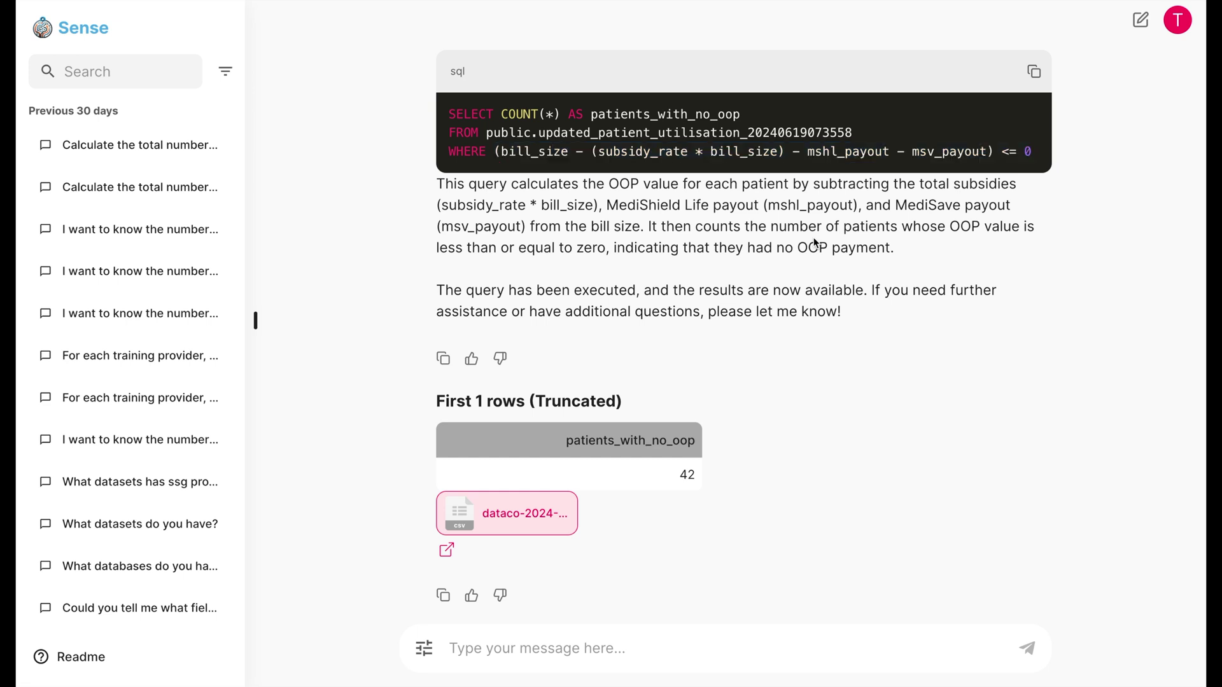
Ask what the 25P and 75P cover charges are for all types of services.
click(589, 647)
text(Tell me)
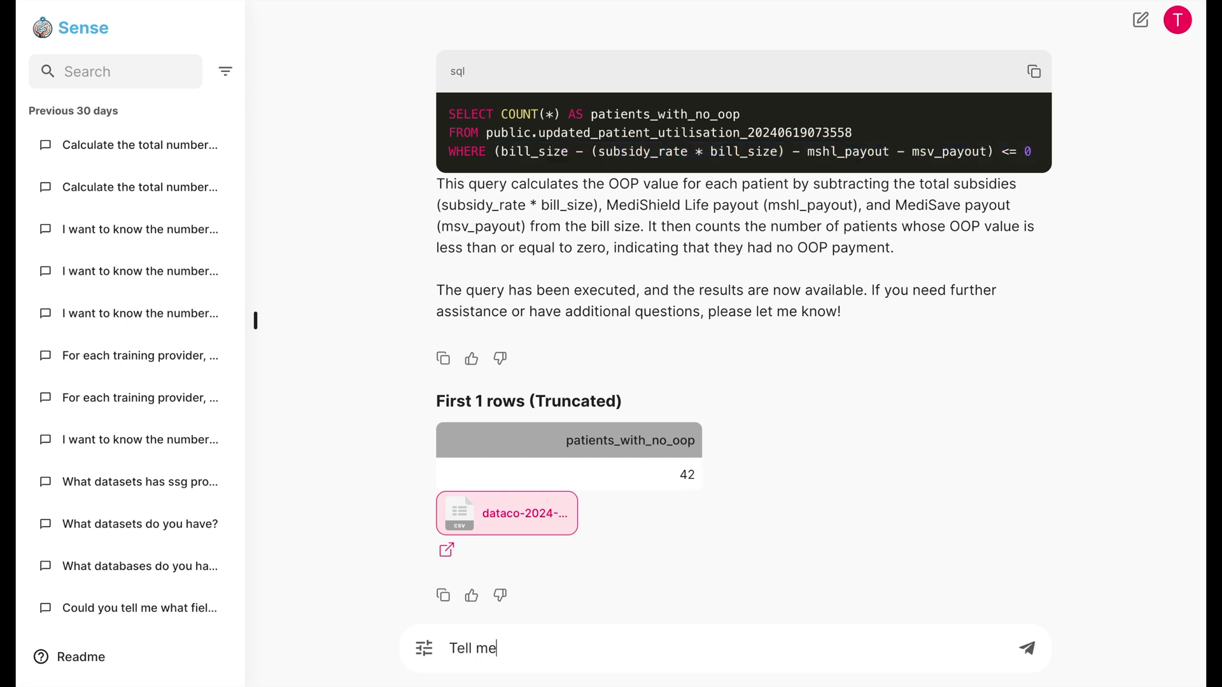
text( what the 25P a)
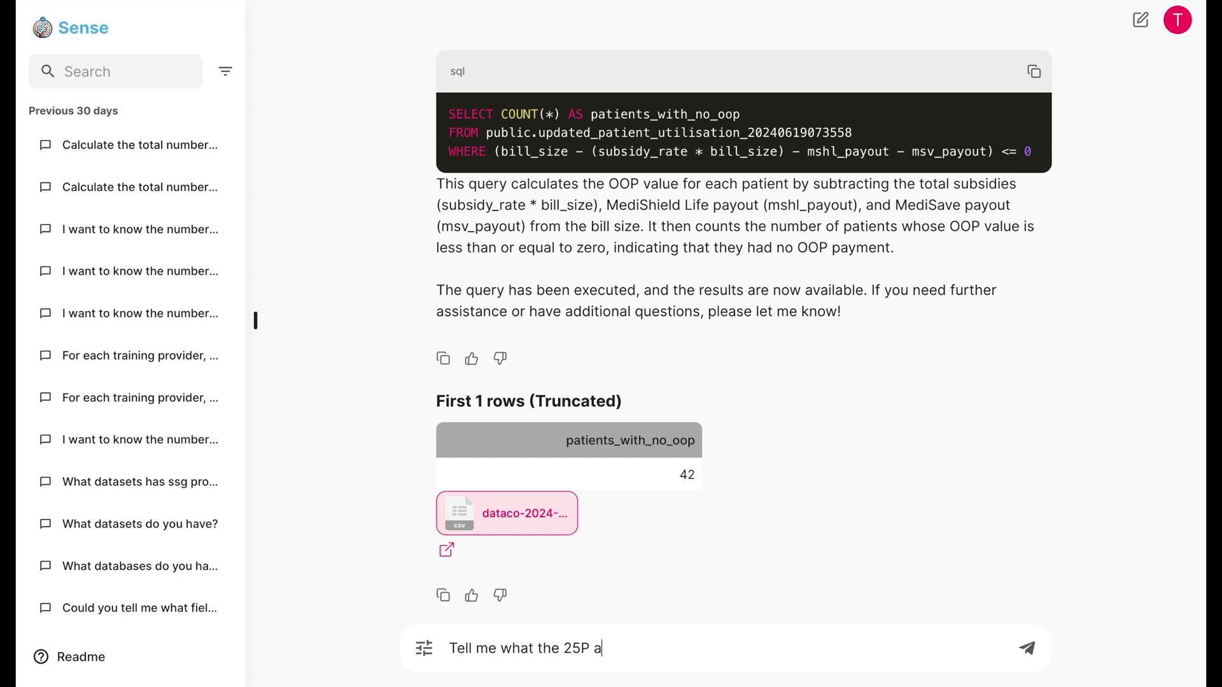
text(nd 75P cover charges are for all types of services)
key(Return)
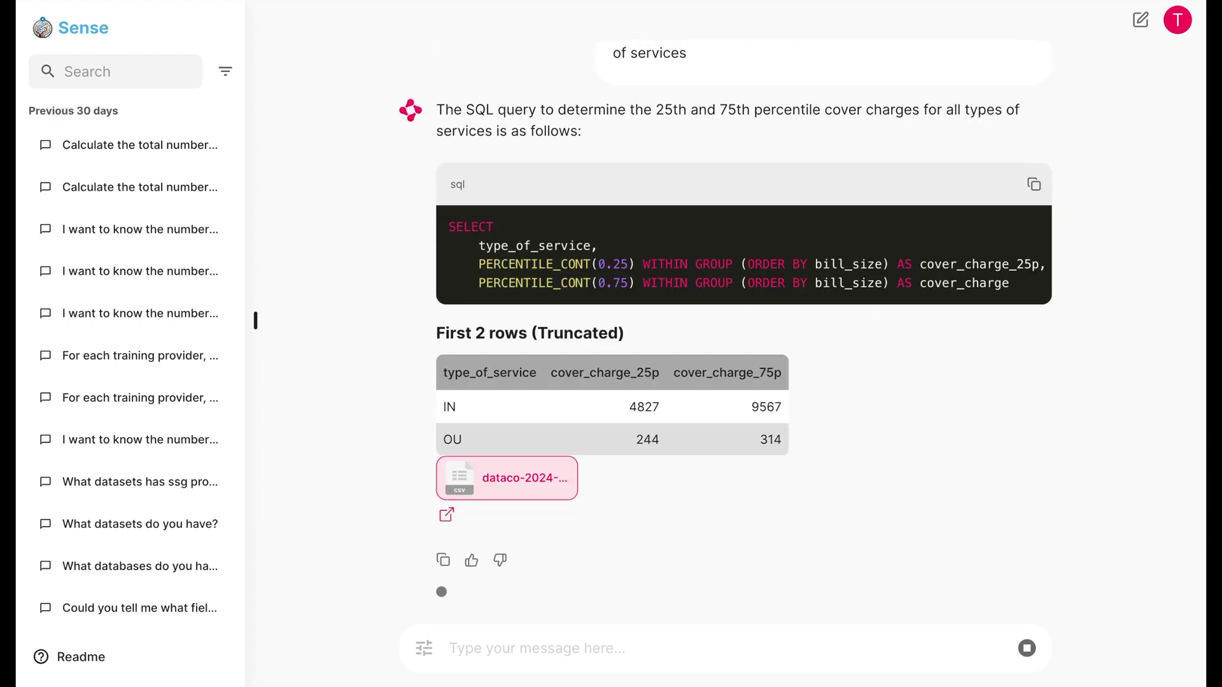
Start a message changing the OOP definition to the copied formula, enclosed in quotation marks and without the comparison to zero.
text(I'm going to change the OOP definition to)
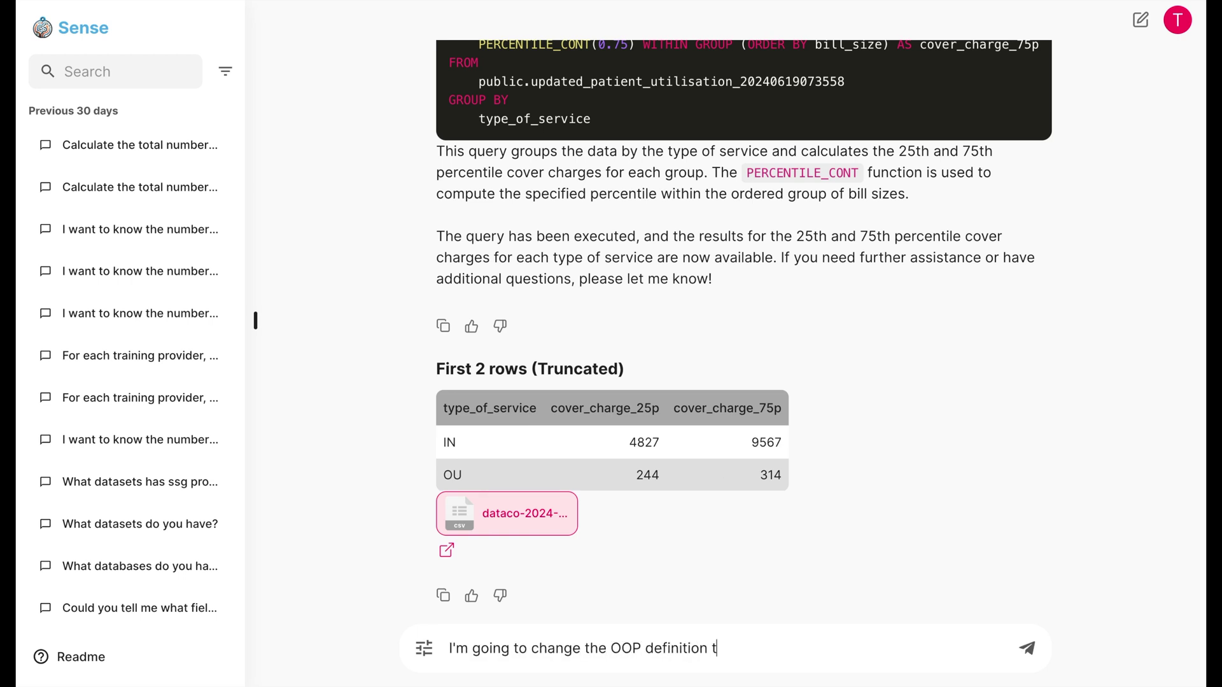
key(ctrl+v)
click(732, 627)
text(")
click(674, 649)
key(BackSpace)
key(BackSpace)
key(BackSpace)
key(BackSpace)
key(BackSpace)
key(BackSpace)
text(")
Swap the payout terms in the formula to "msv_payout - mshl_payout" and state that the order of these terms matters.
double_click(603, 648)
text(mshl_payout)
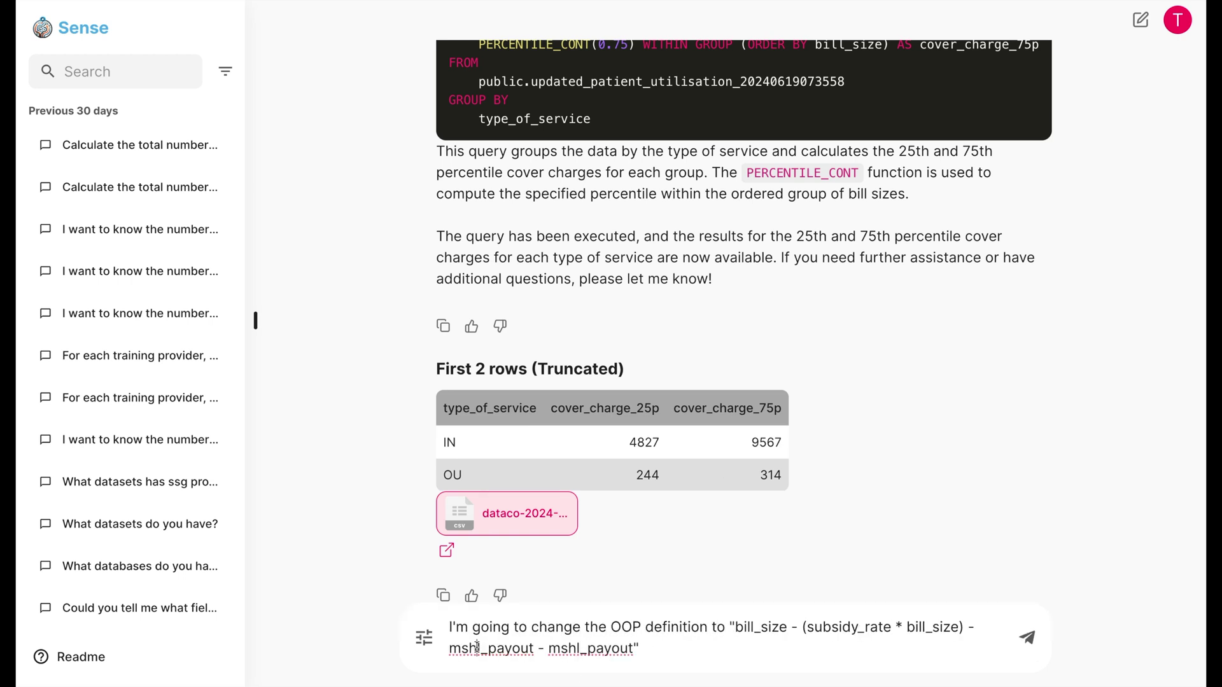
double_click(488, 648)
text(msv_payout)
click(645, 651)
text(, where the order of these terms matters.)
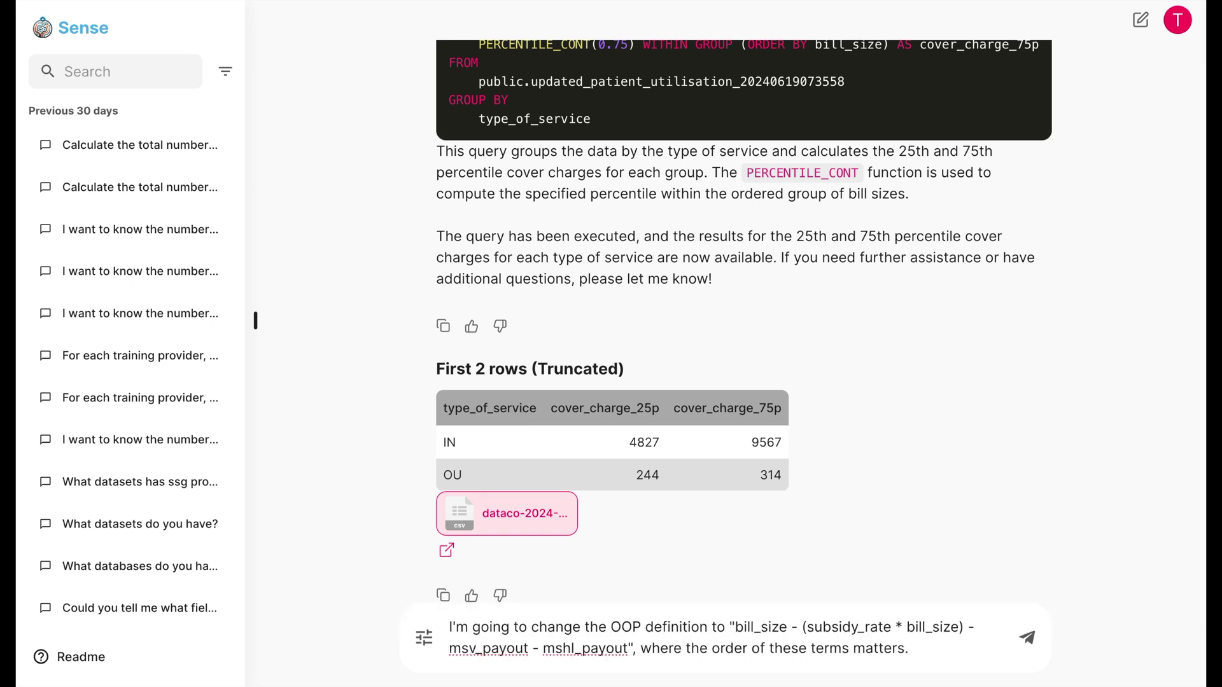
Ask how many unique patients had no OOP after MediSave payouts and how many only after MediShield Life, requesting the SQL used.
text( Could you tell me)
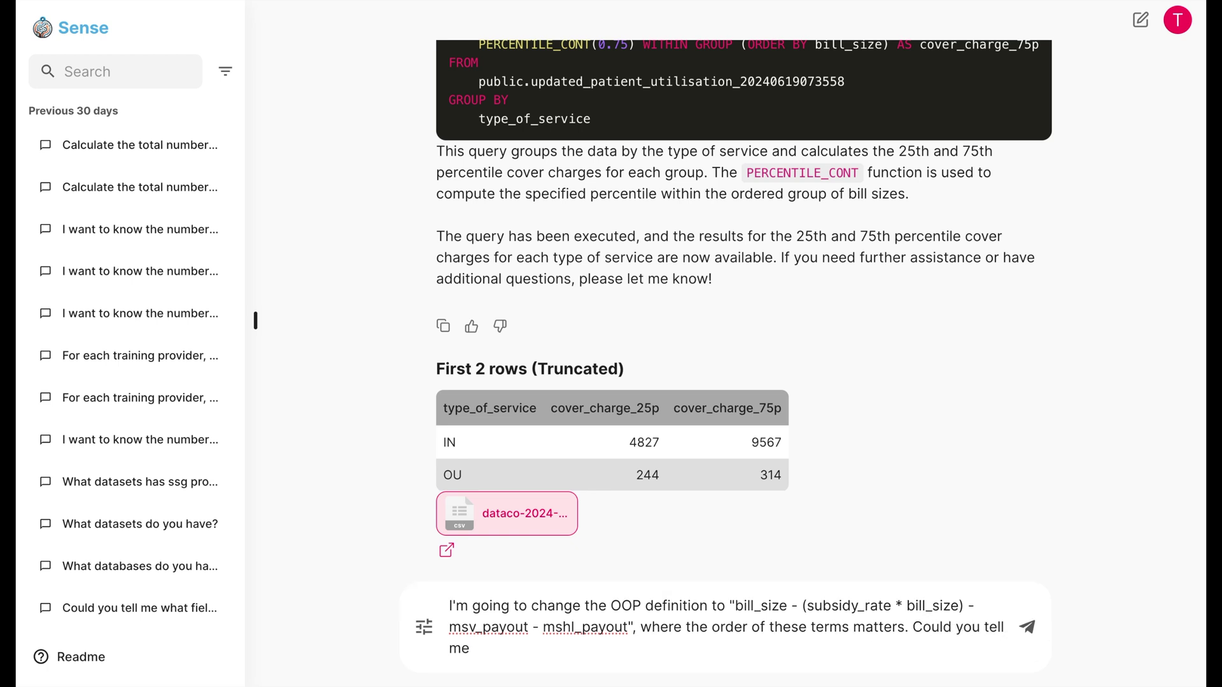
text( how man unique)
key(BackSpace)
key(BackSpace)
key(BackSpace)
key(BackSpace)
key(BackSpace)
key(BackSpace)
key(BackSpace)
text(y unique)
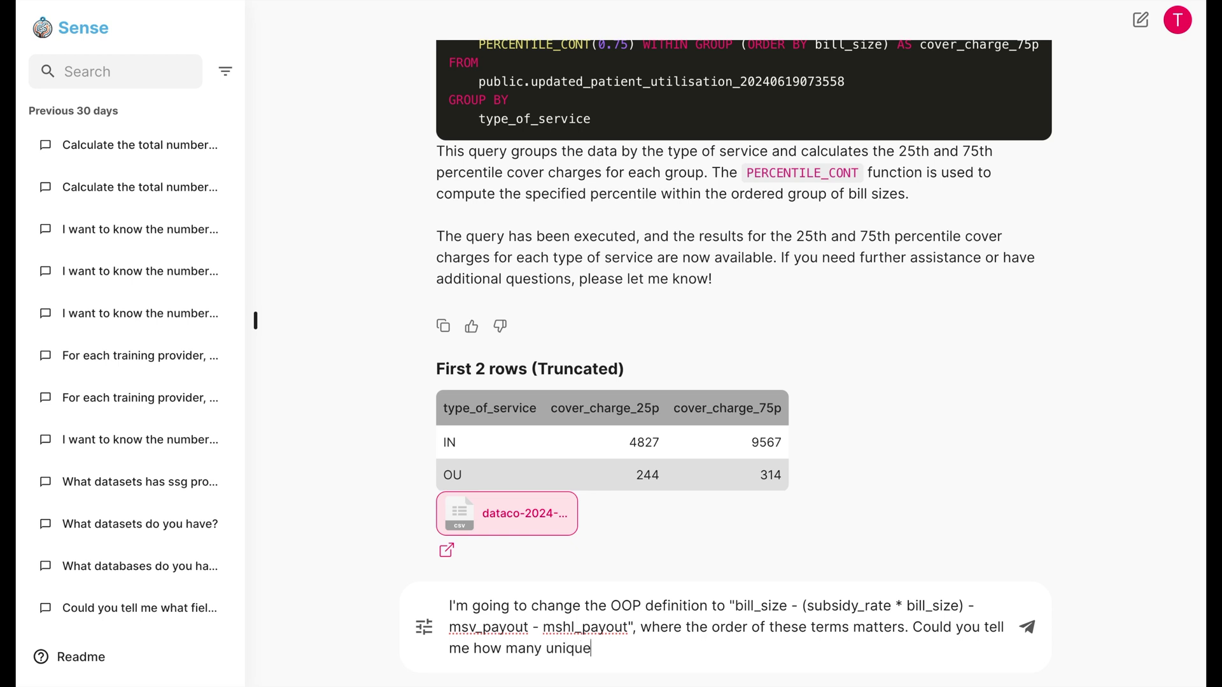
text( patients had no OOP aftr)
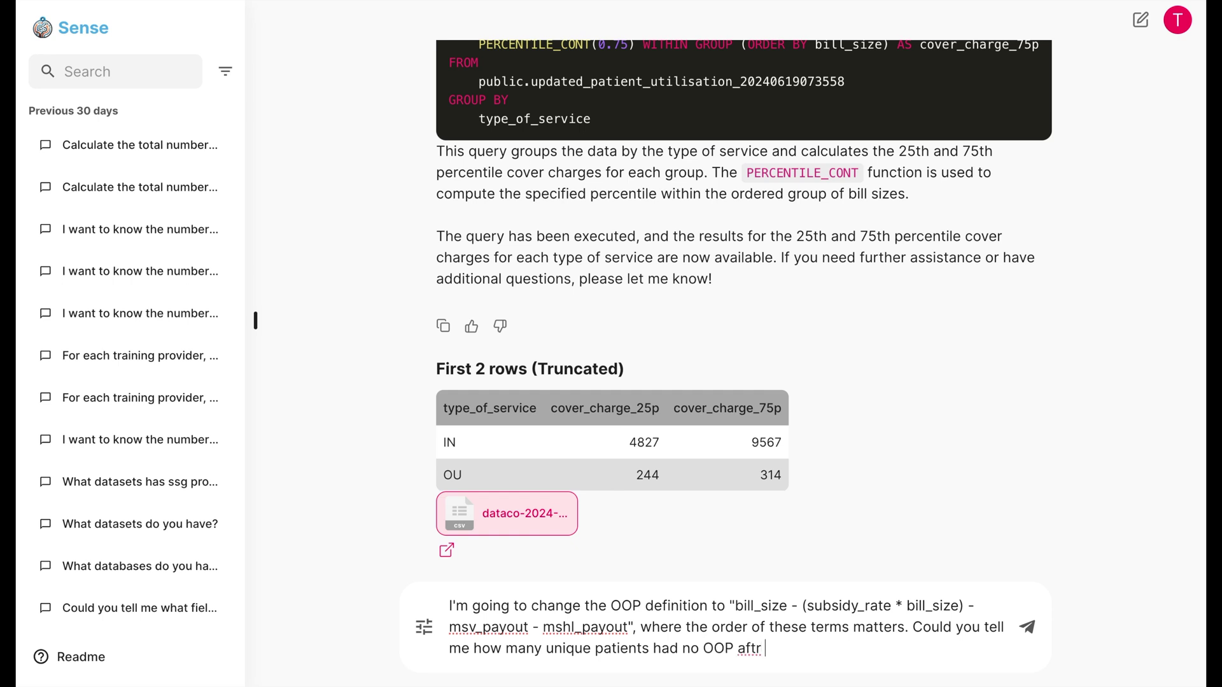
key(BackSpace)
key(BackSpace)
text(er MediSave )
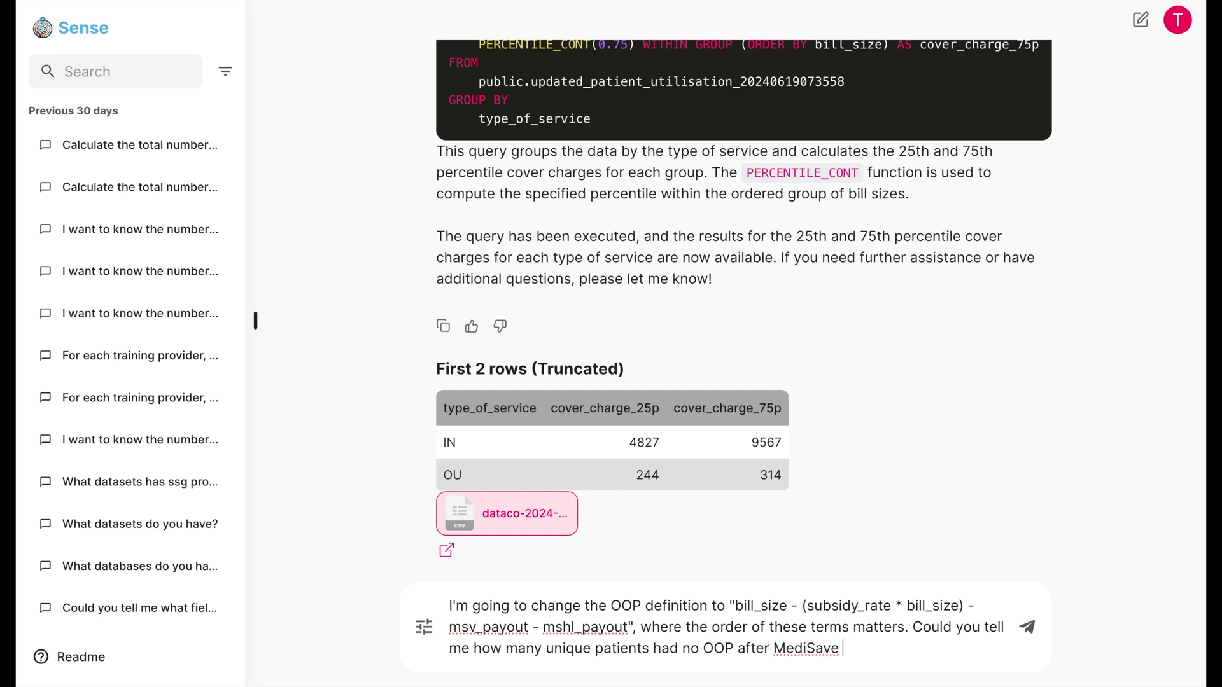
text(payouts were used, and how many unique patients had no OOP only after MediShield Life was used? Show me the SQL you used.)
key(Return)
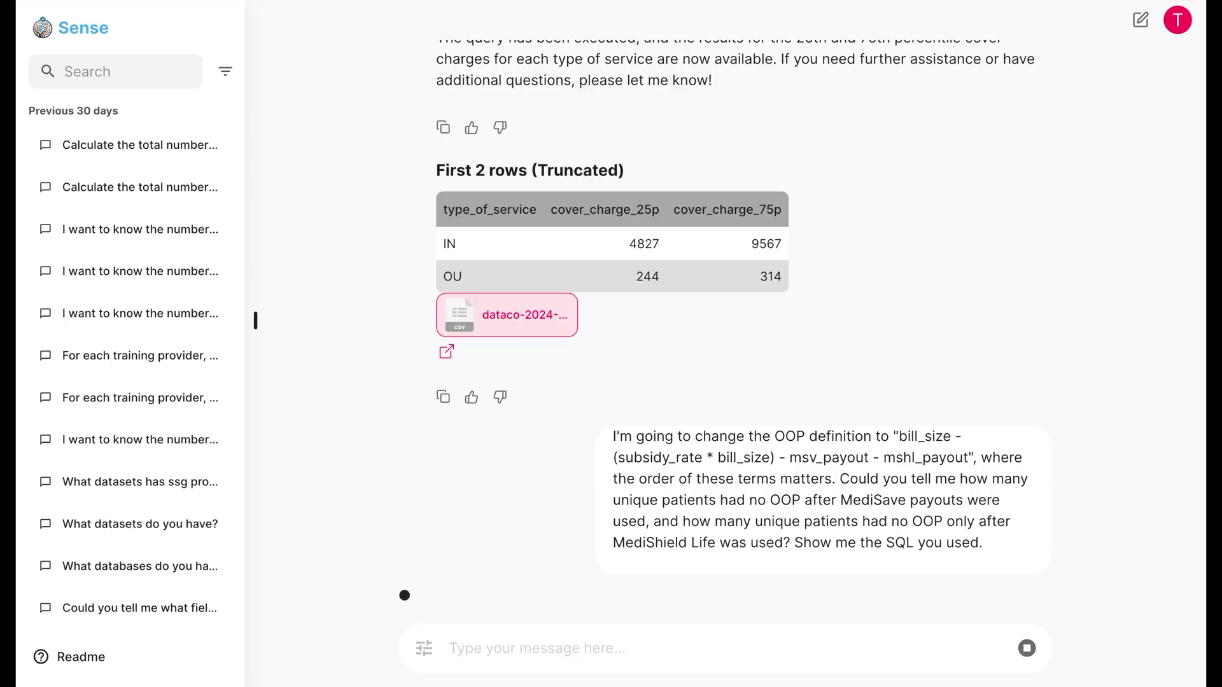
Examine the WHERE conditions of the MediSave and MediShield Life queries and their result tables.
scroll(789, 464, down, 9)
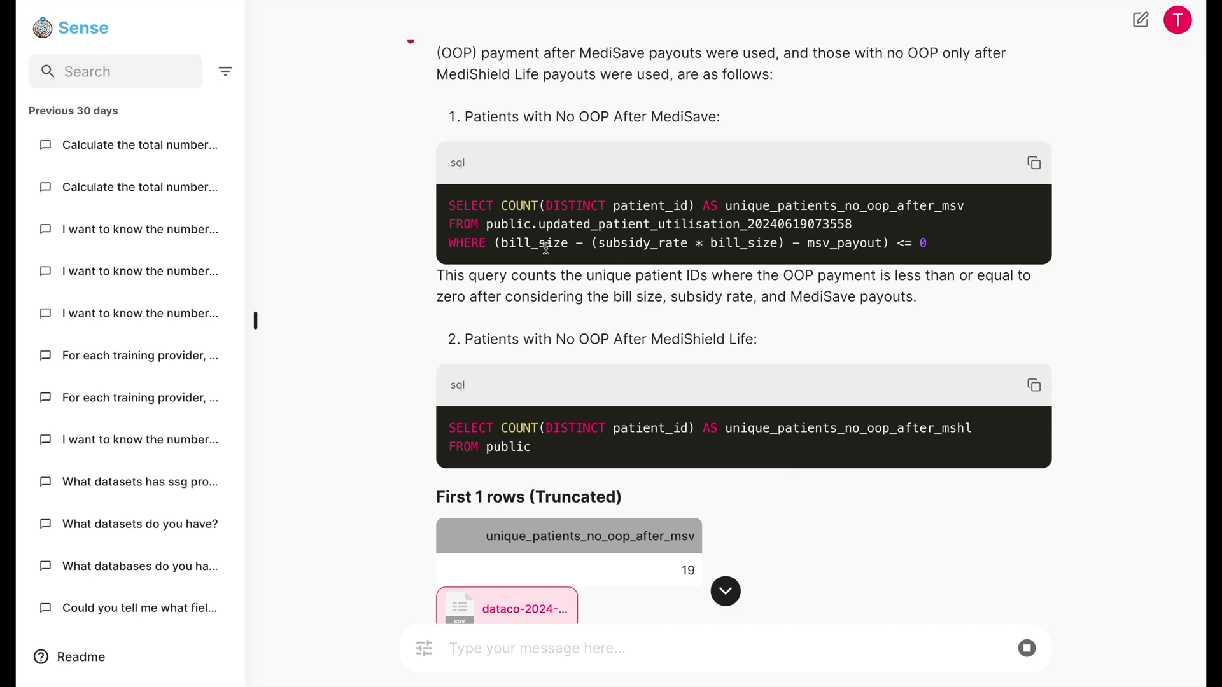
drag(499, 248, 653, 244)
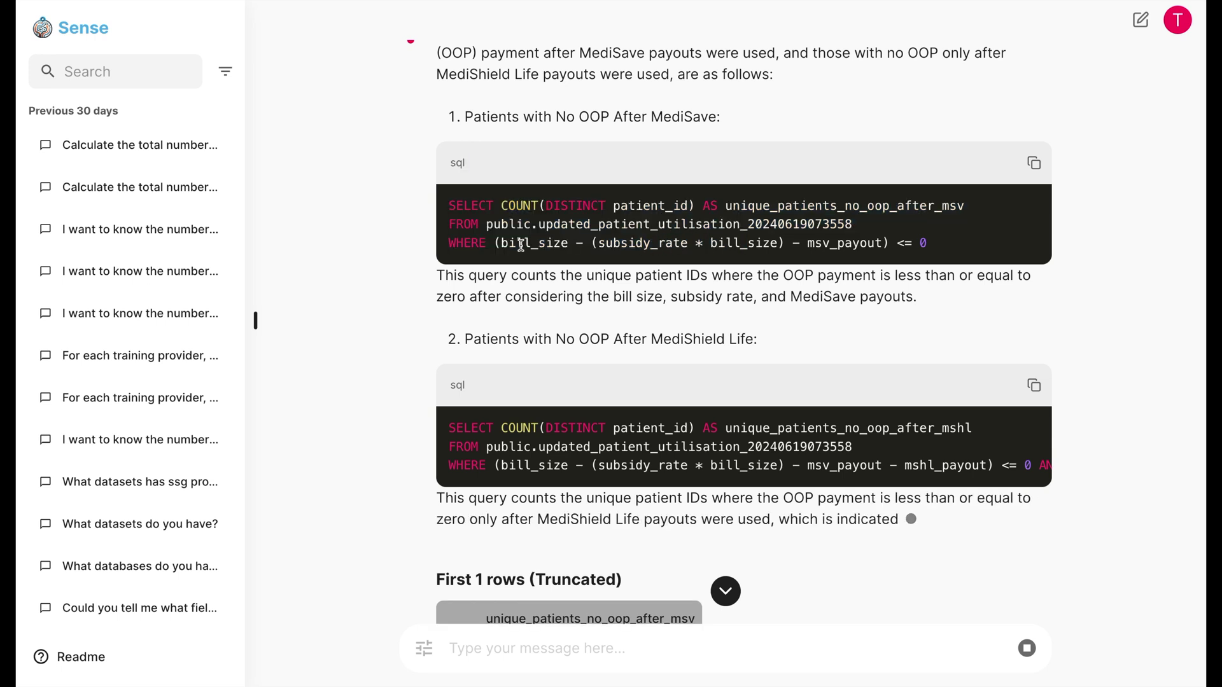
drag(501, 244, 916, 244)
triple_click(927, 237)
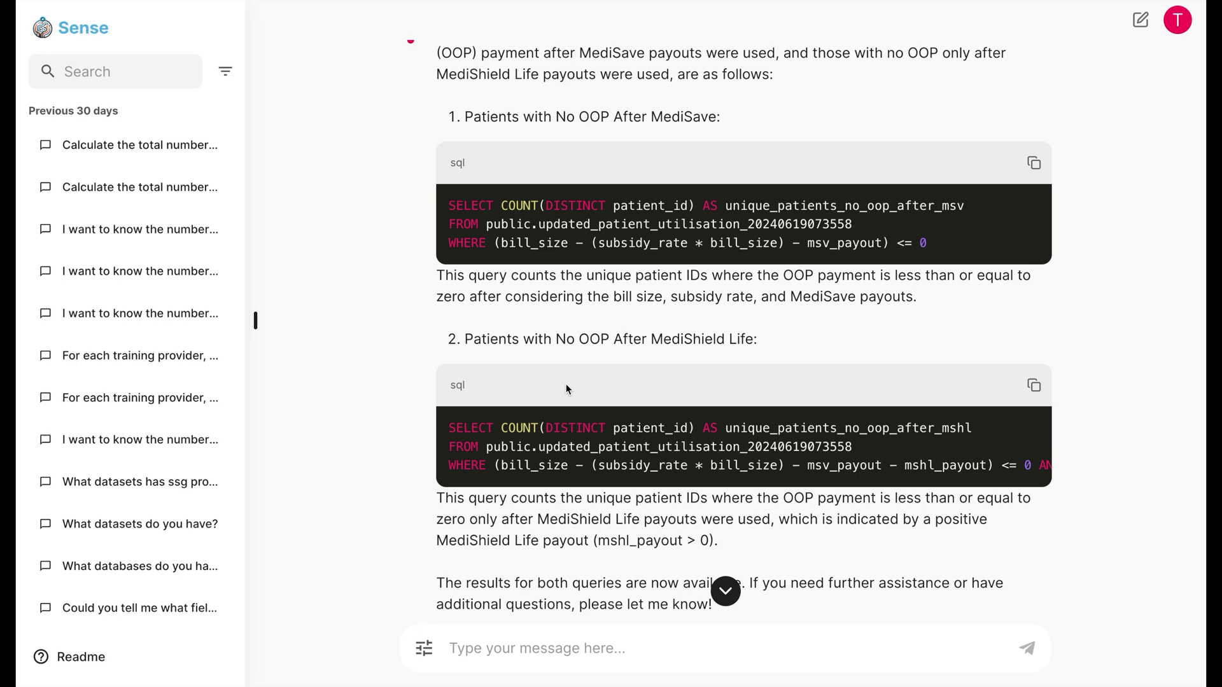
scroll(506, 463, down, 3)
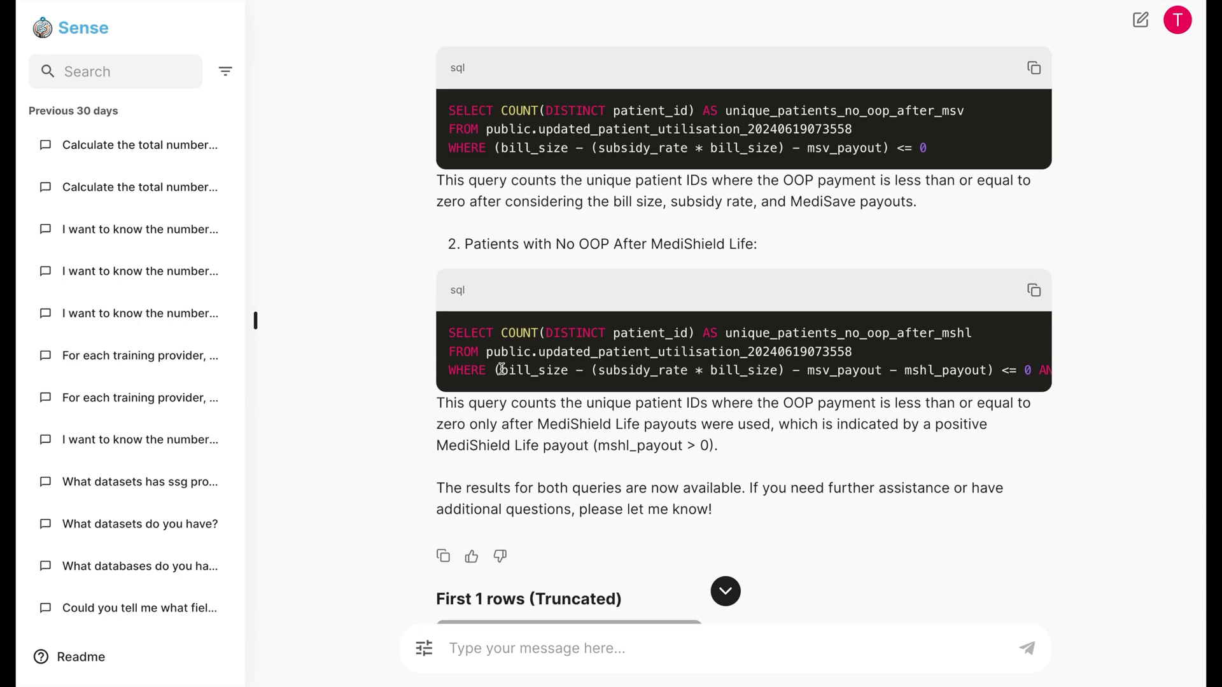
drag(501, 370, 967, 369)
click(870, 485)
scroll(868, 471, down, 10)
Ask for a final calculation joining both data tables to find the total bill size for each of the three healthcare clusters.
click(700, 643)
text(As a final calculation, I want you to join both data tables in your )
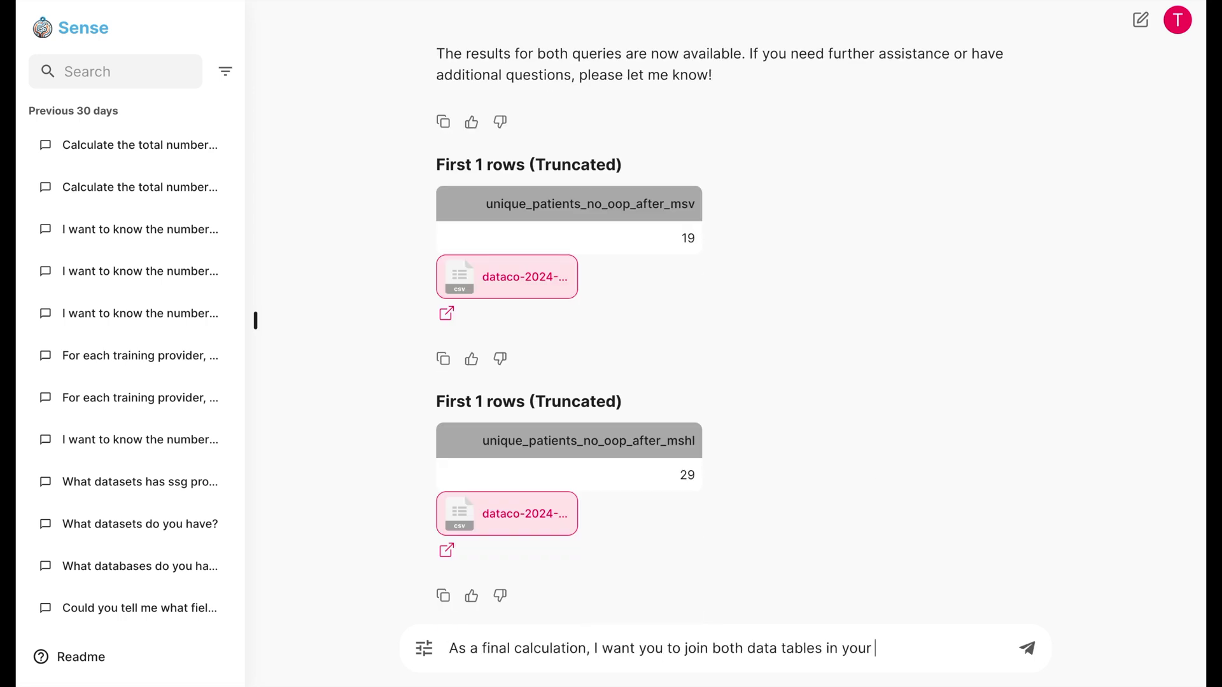
text(dataset, to find the total bill size for each of t)
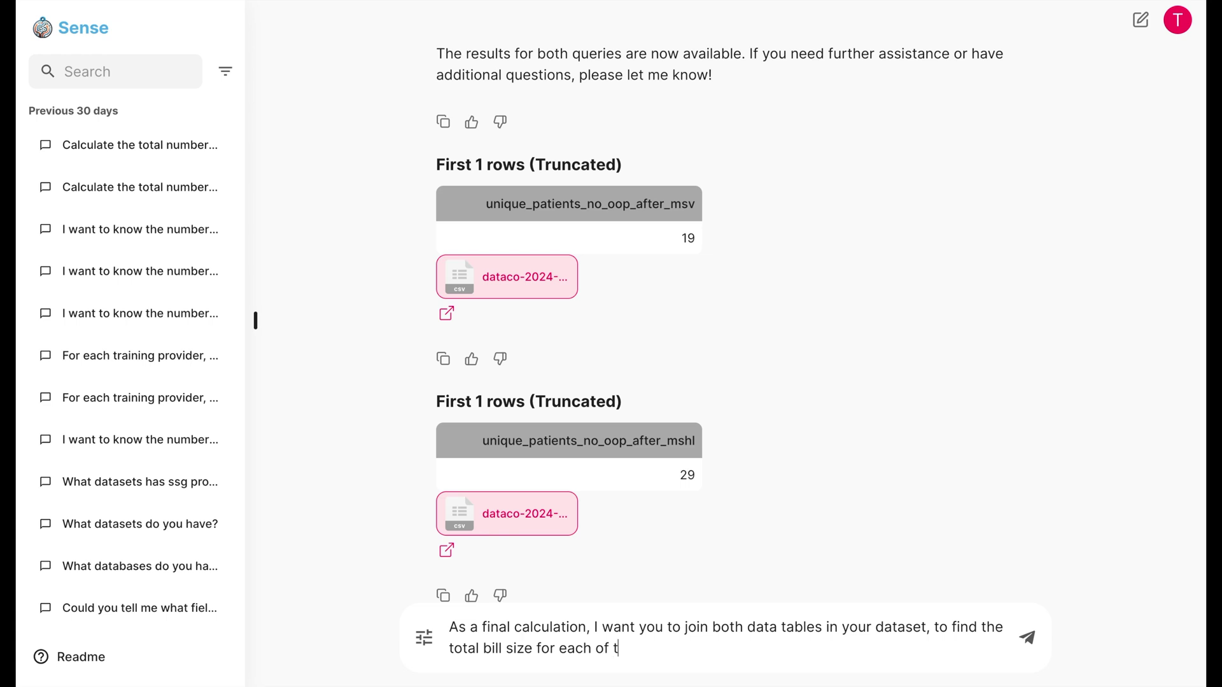
text(he three health)
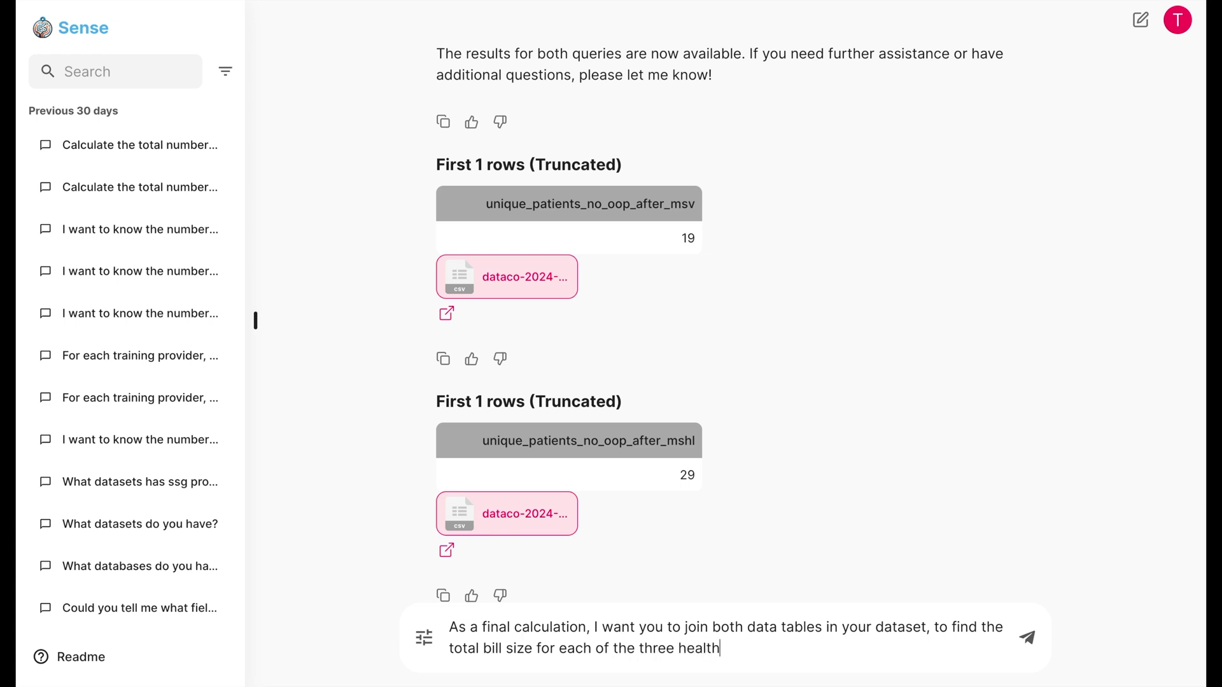
text(care clusters)
key(Return)
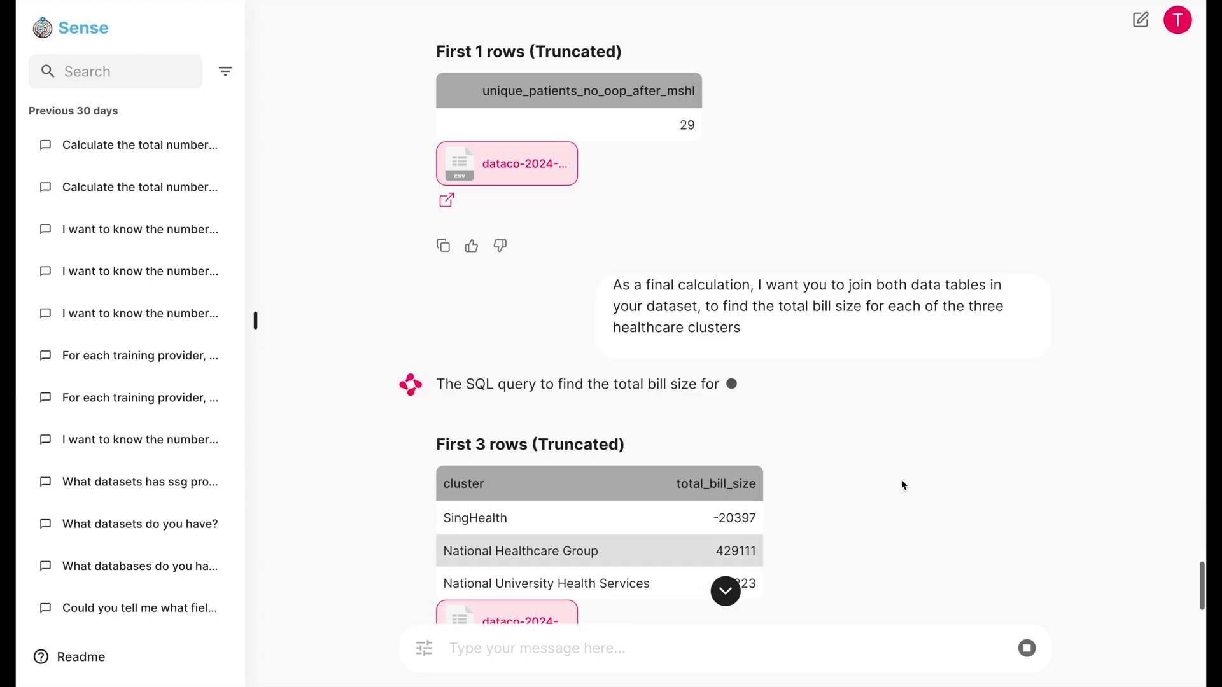